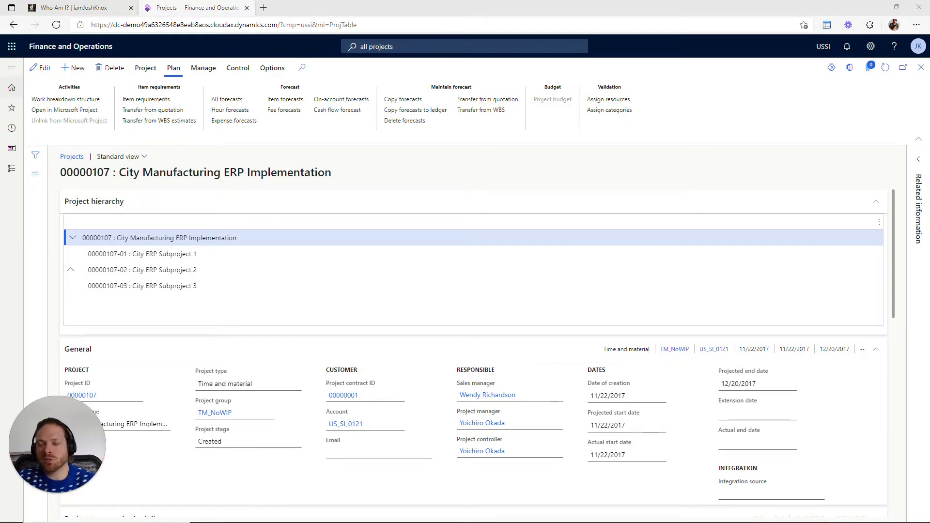
# Switch to the 'Who Am I? | iamJoshKnox' blog tab.
pyautogui.click(68, 8)
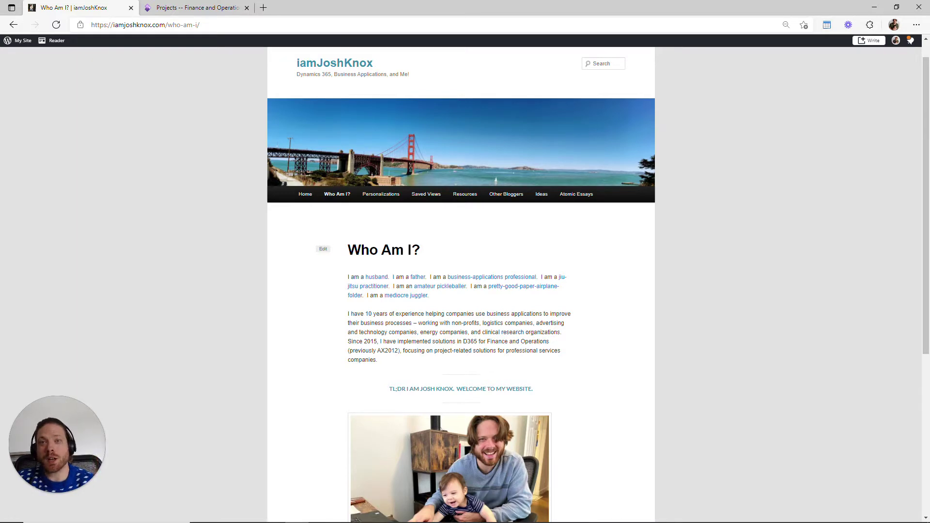
pyautogui.click(176, 9)
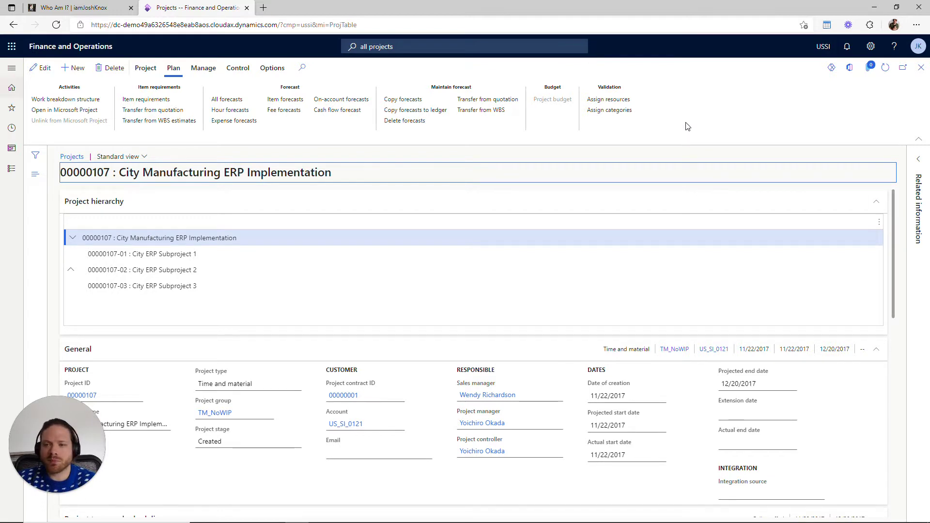
pyautogui.click(155, 301)
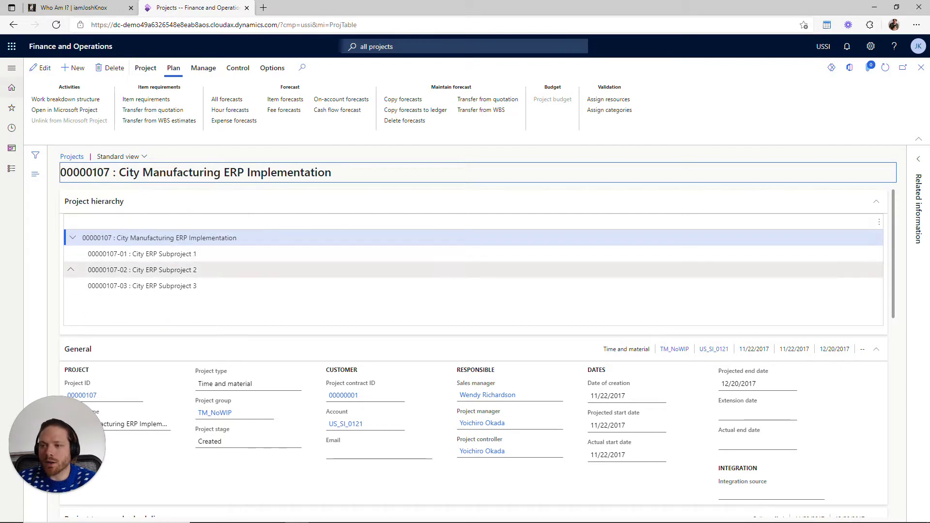
pyautogui.click(73, 271)
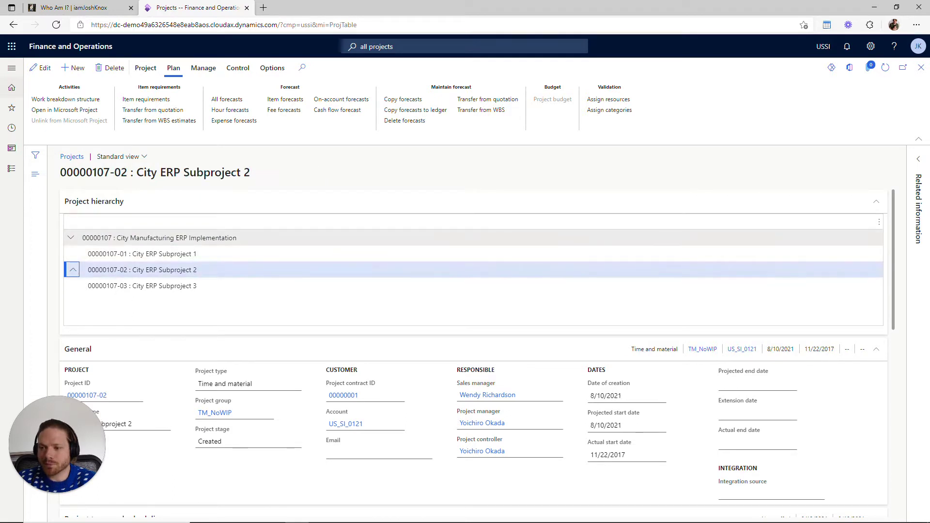
pyautogui.click(74, 271)
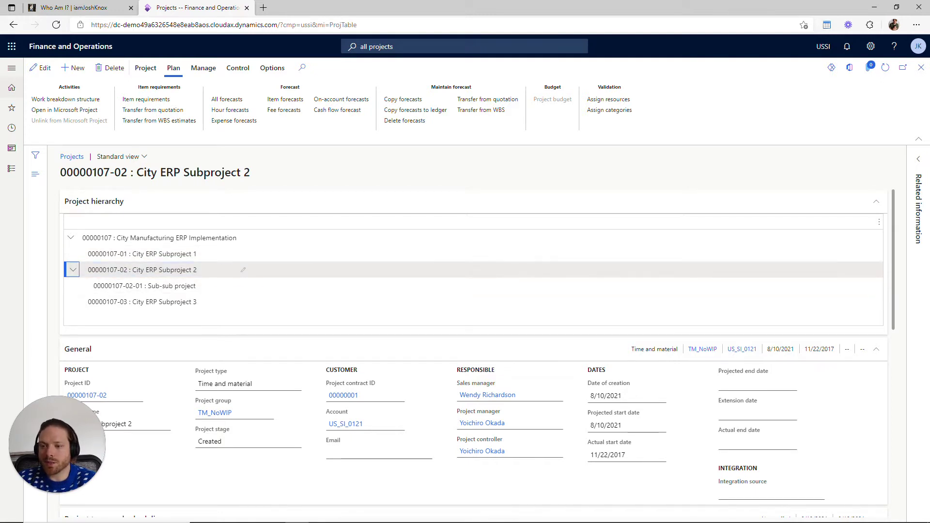
pyautogui.click(243, 286)
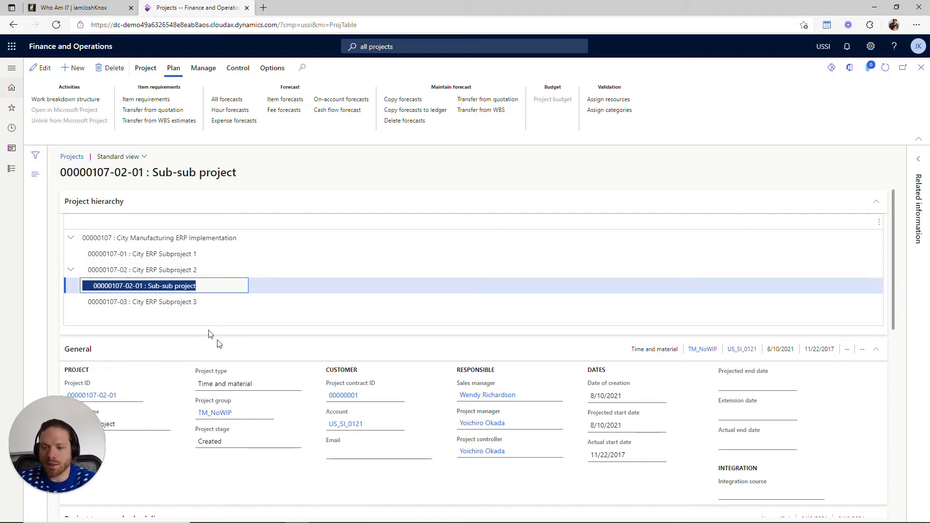
pyautogui.press('Up')
pyautogui.press('Up')
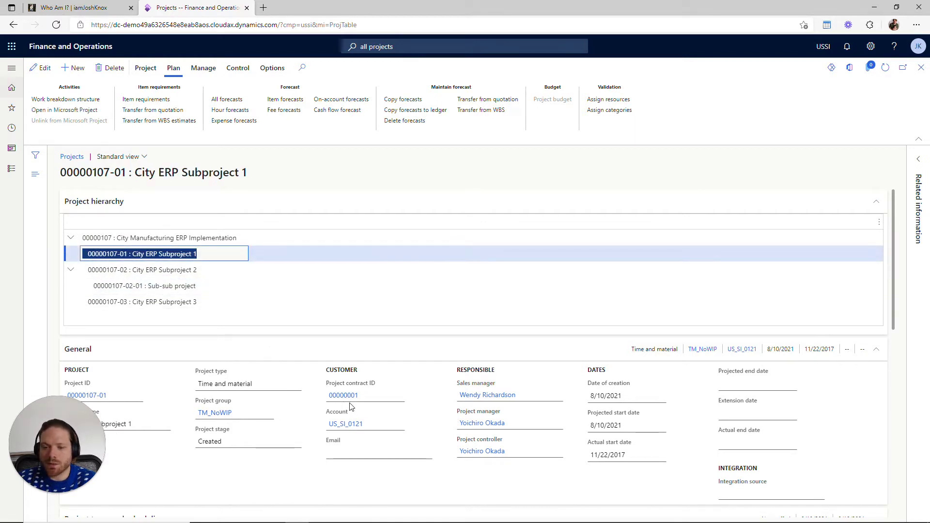
pyautogui.moveTo(357, 398)
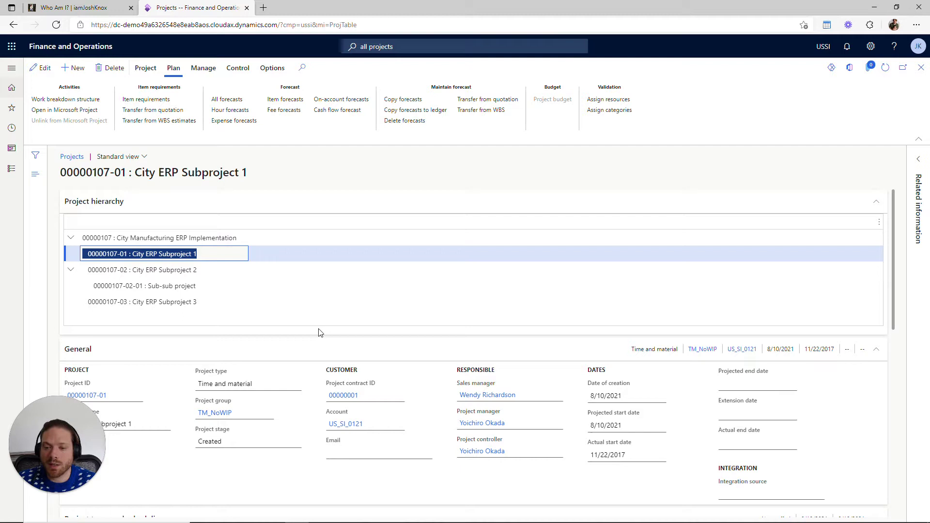
pyautogui.click(343, 396)
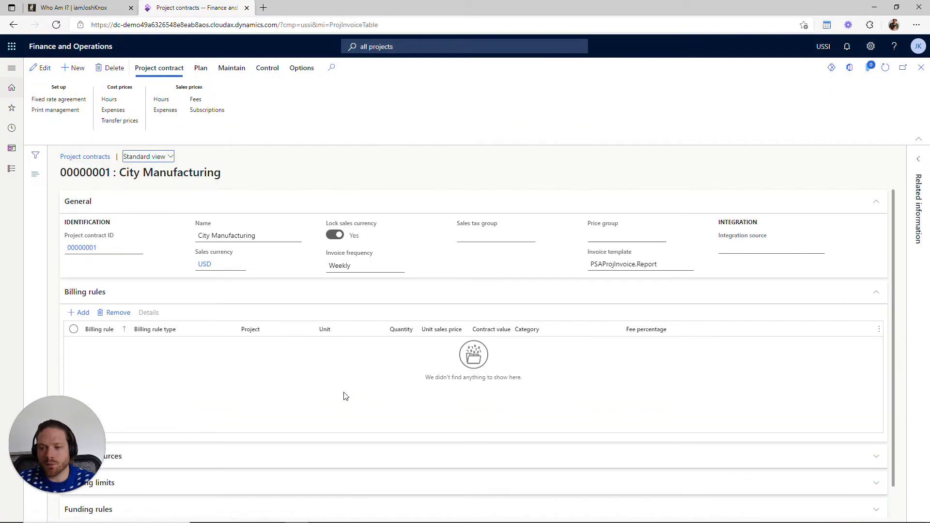
pyautogui.click(325, 464)
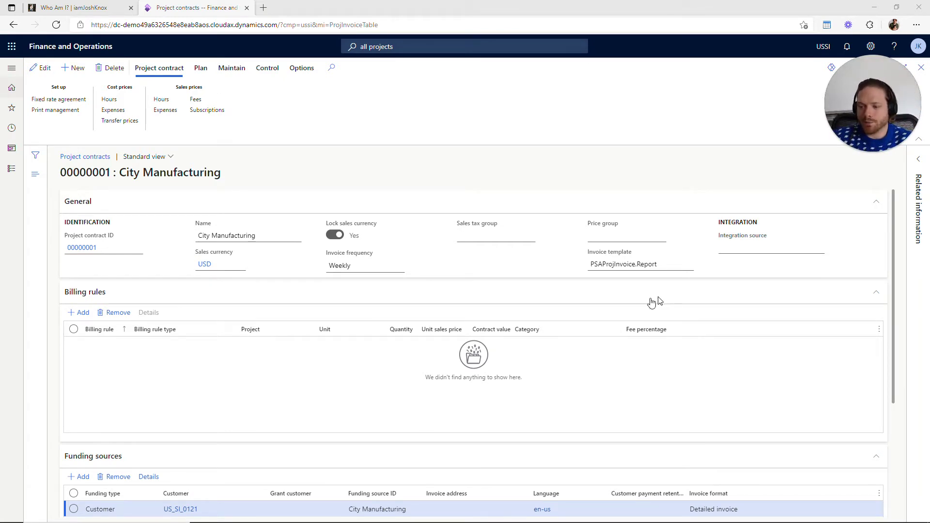
pyautogui.scroll(-1, 577, 325)
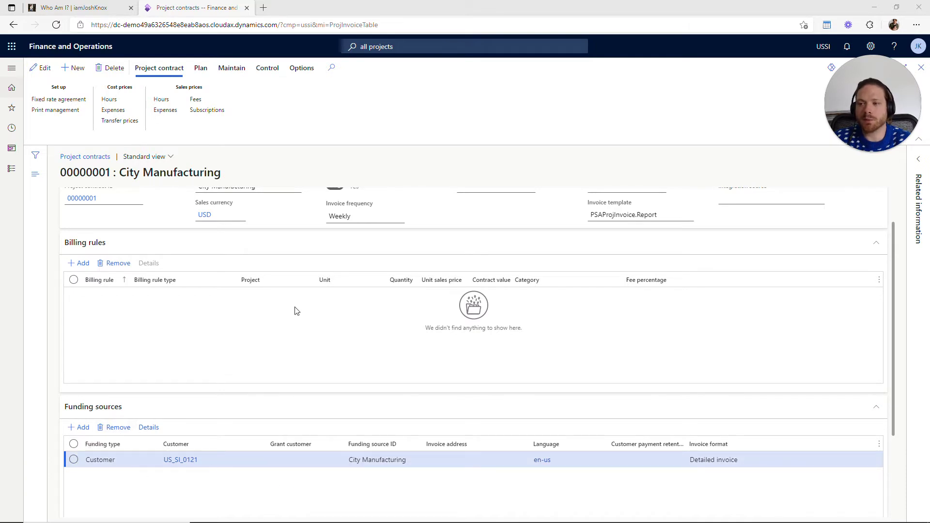
pyautogui.scroll(1, 295, 309)
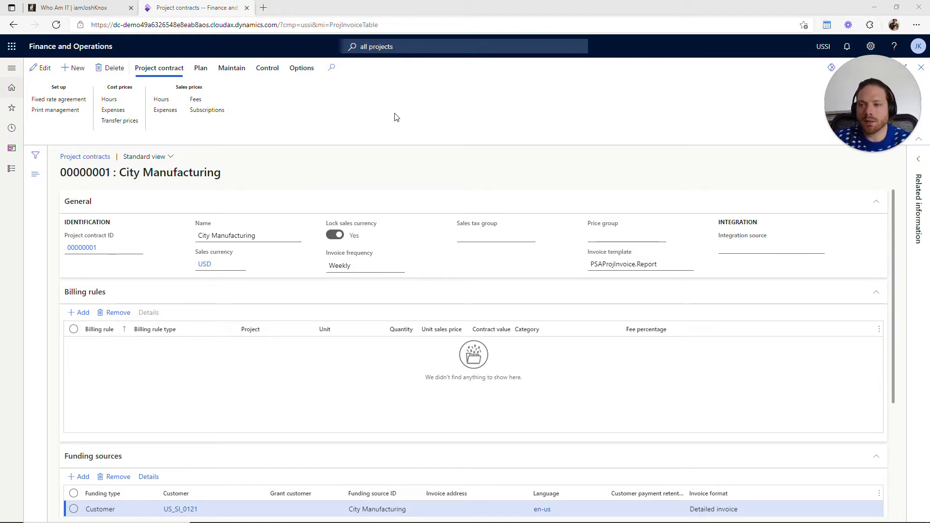
pyautogui.click(922, 69)
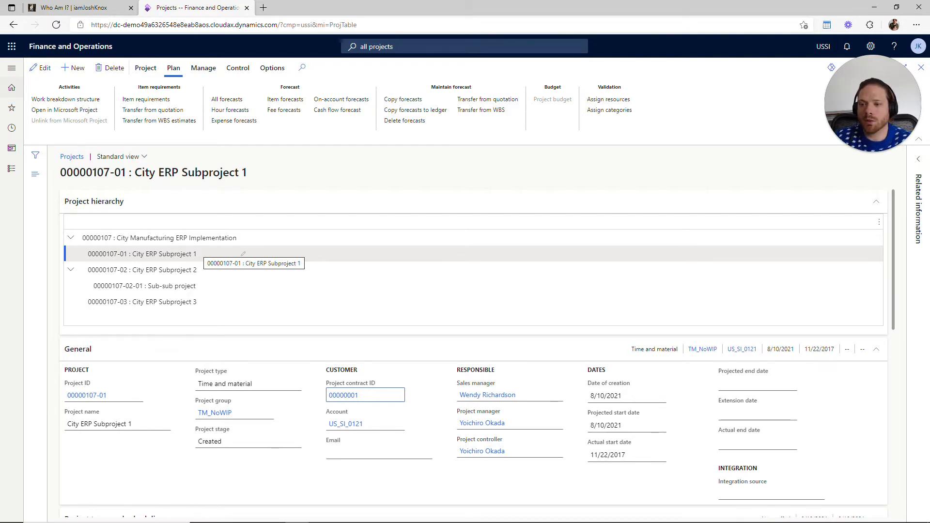
pyautogui.click(193, 254)
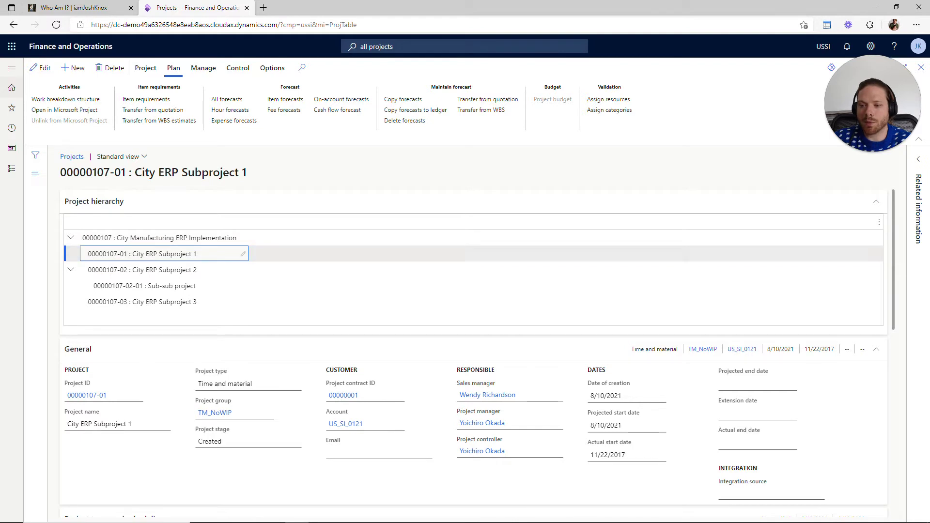
pyautogui.click(193, 286)
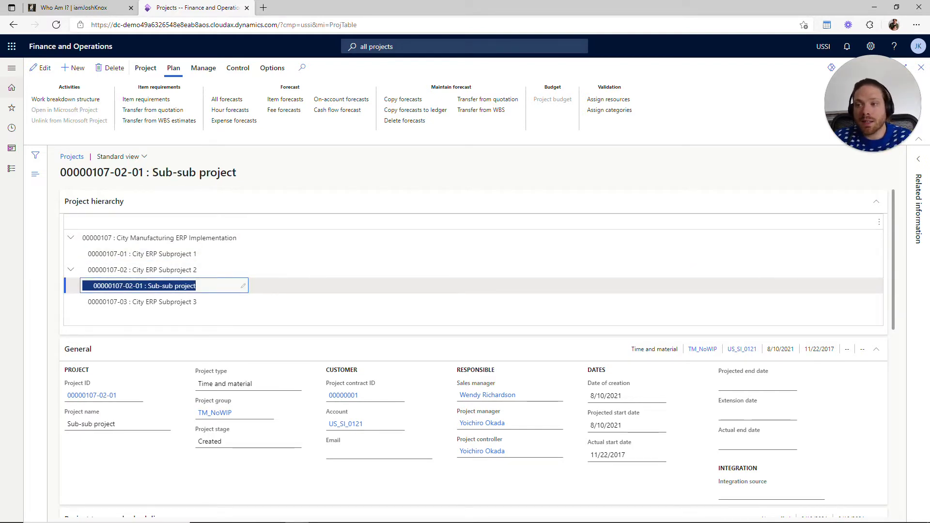
pyautogui.click(84, 100)
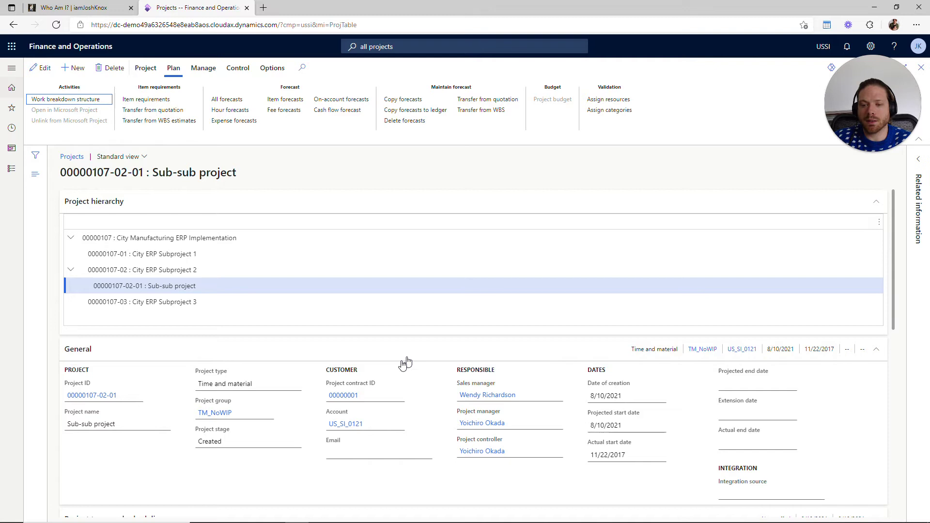
pyautogui.moveTo(354, 397)
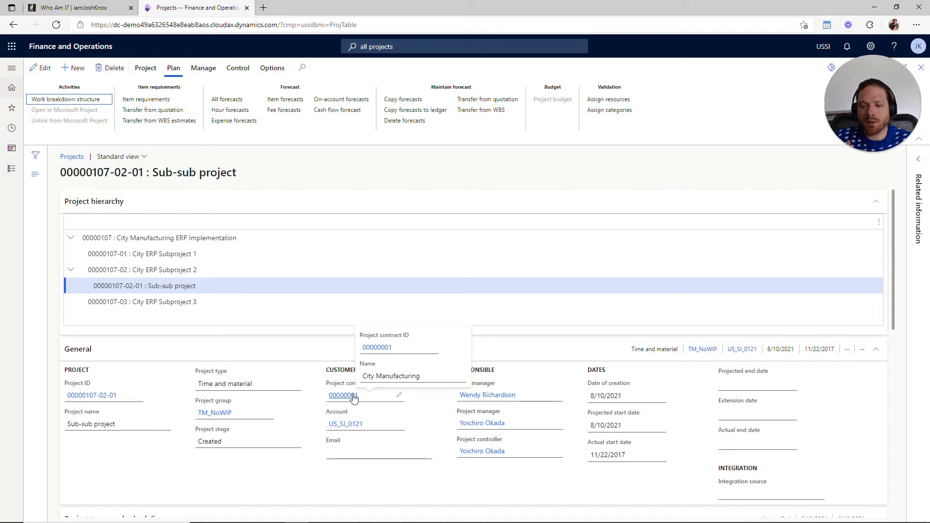
pyautogui.click(354, 397)
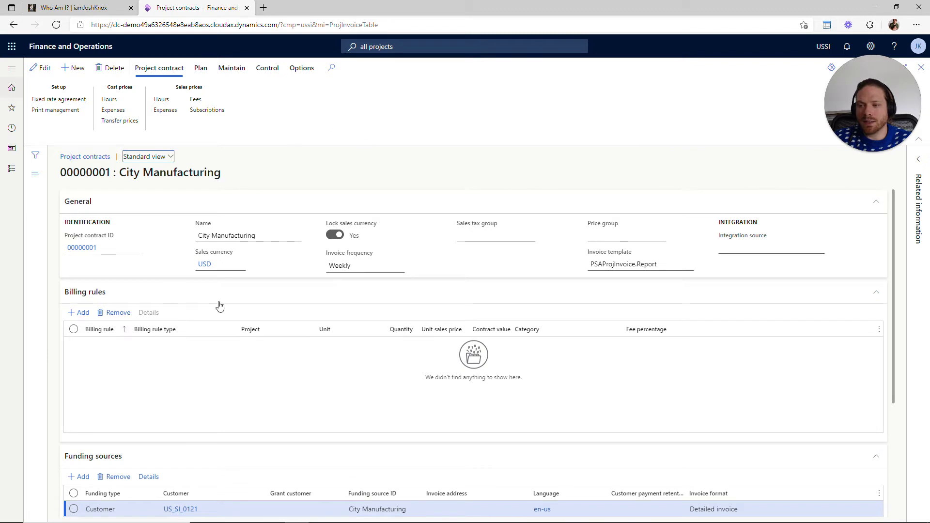
pyautogui.scroll(-2, 266, 364)
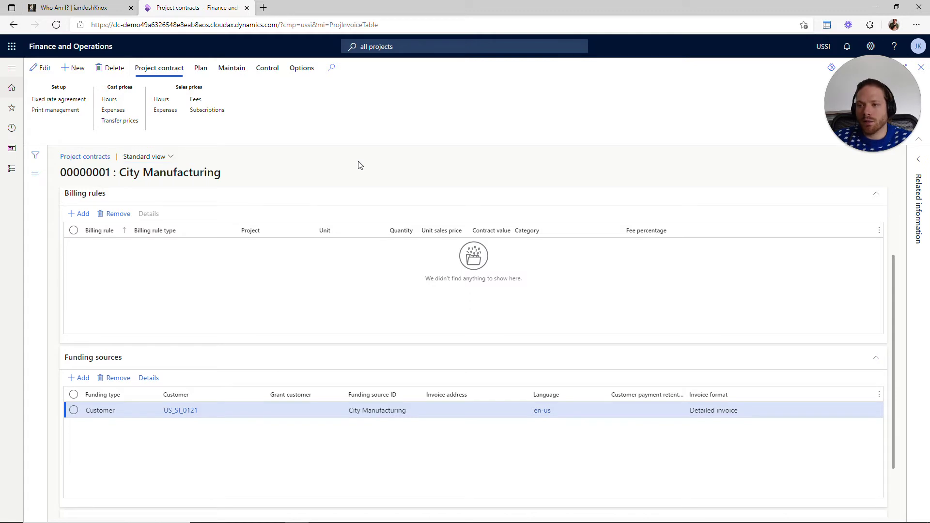
pyautogui.press('Escape')
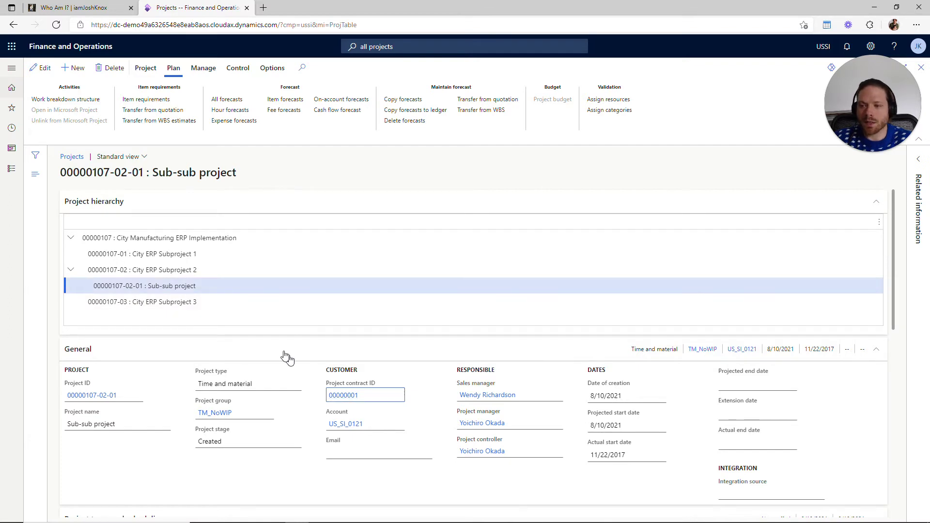
pyautogui.click(240, 270)
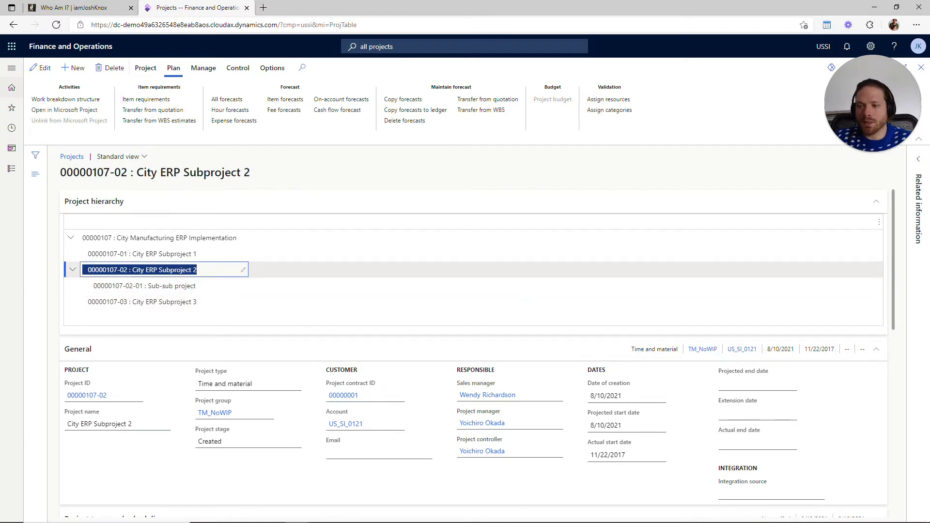
pyautogui.click(142, 254)
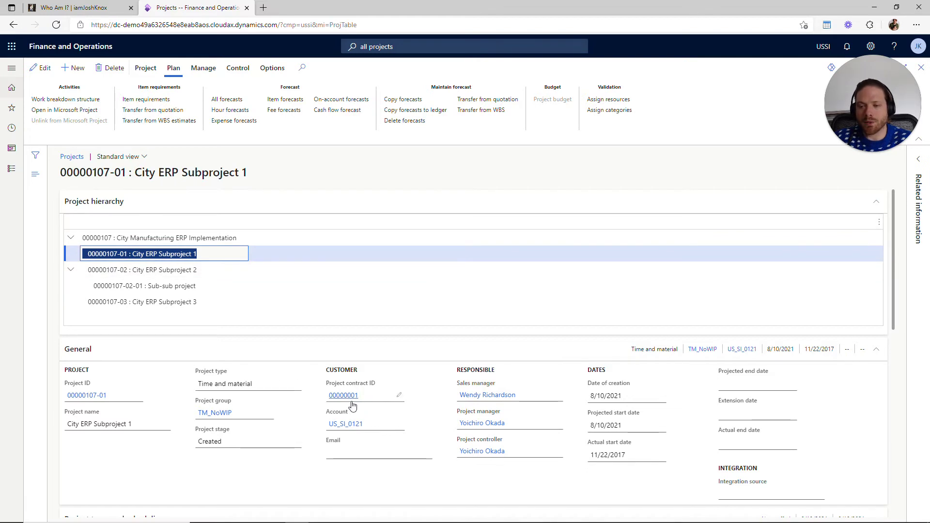
pyautogui.moveTo(353, 406)
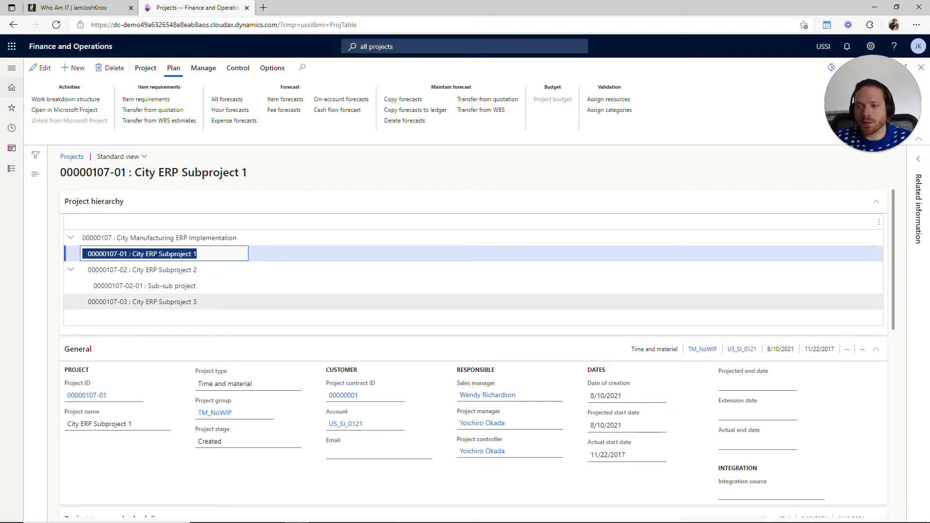
pyautogui.click(118, 286)
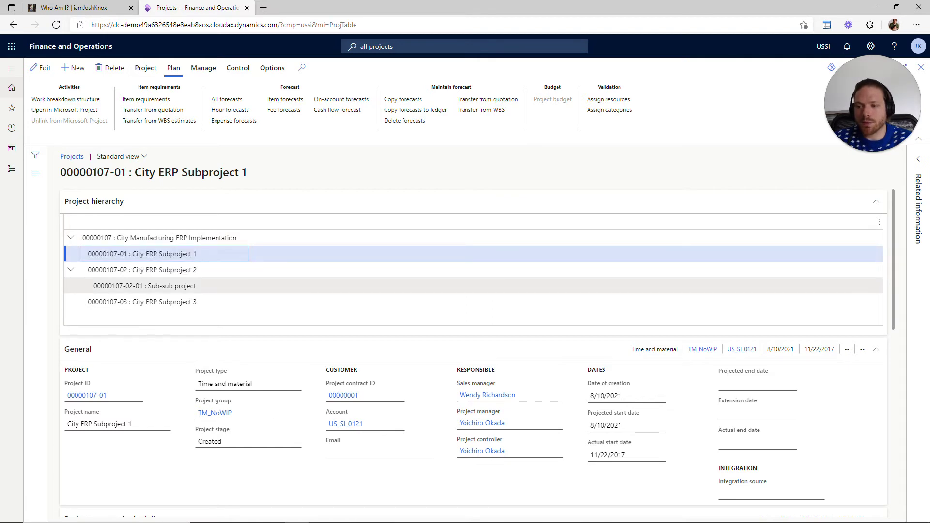
pyautogui.click(85, 100)
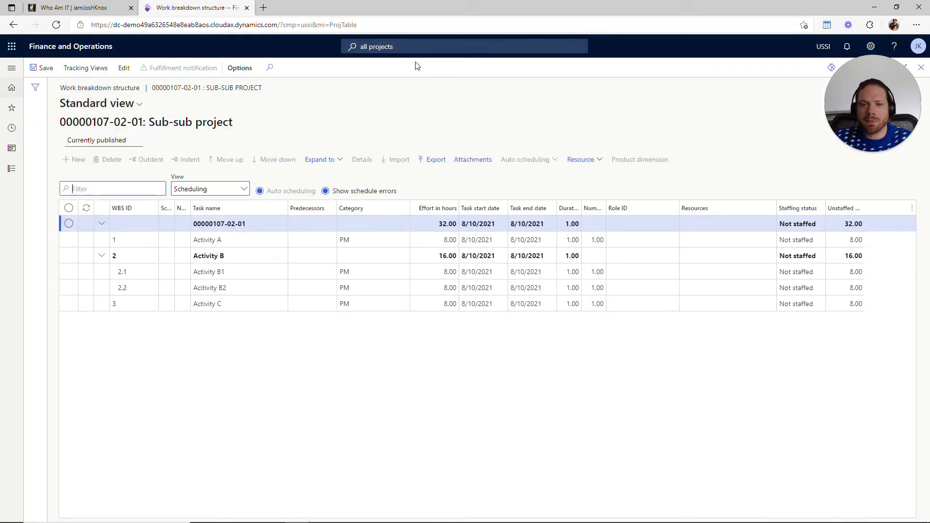
pyautogui.click(922, 69)
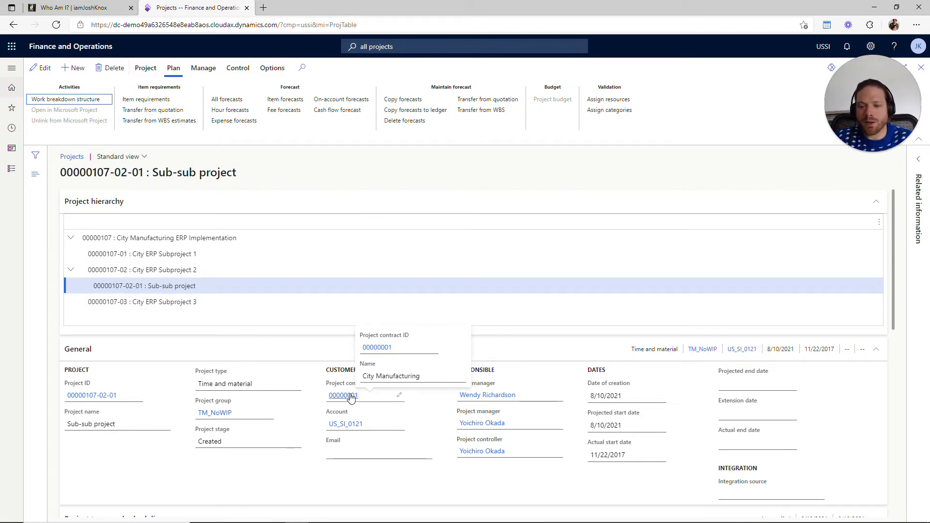
pyautogui.click(381, 183)
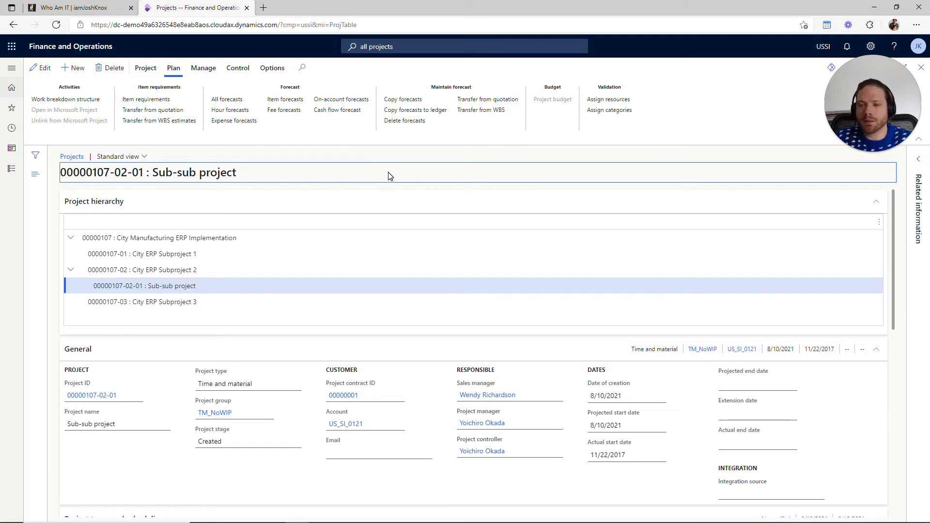
# Return from the project to the All projects list and bring up the Project contract ID column's options.
pyautogui.press('Escape')
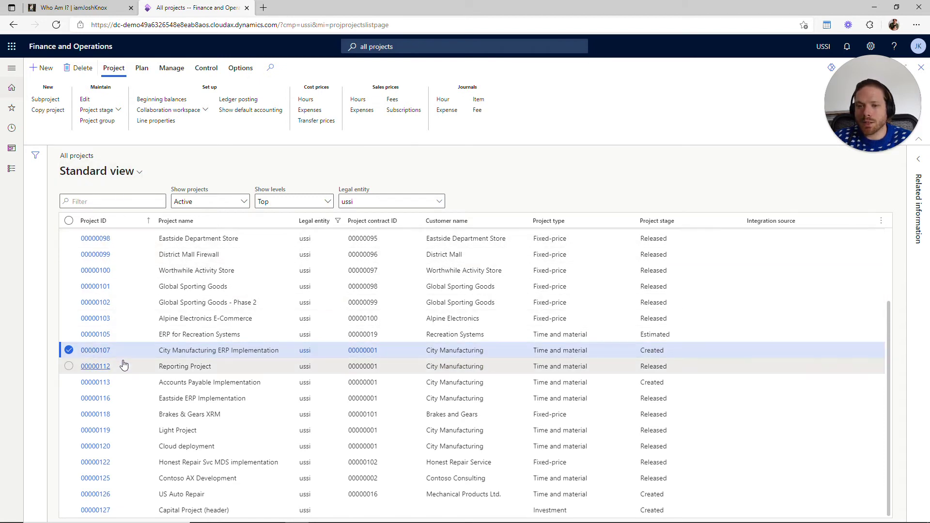
pyautogui.moveTo(356, 239); pyautogui.dragTo(378, 238)
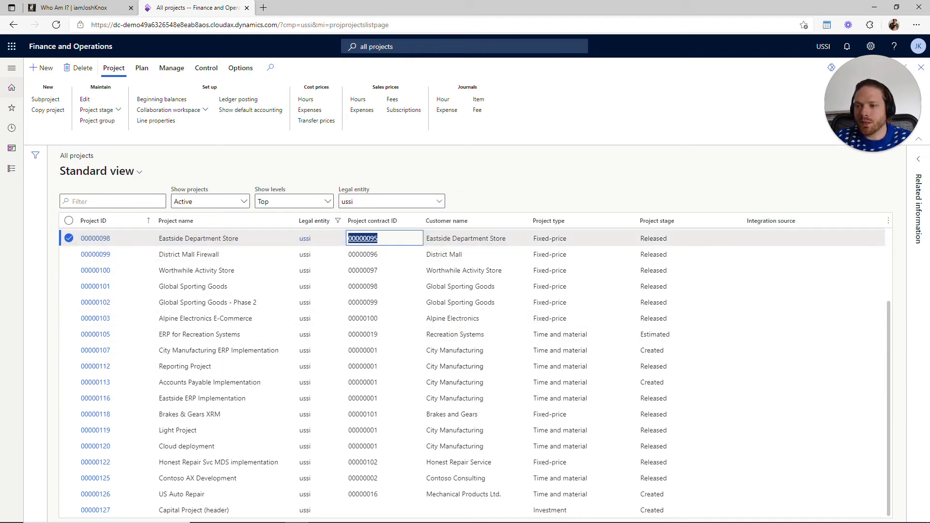
pyautogui.click(384, 222)
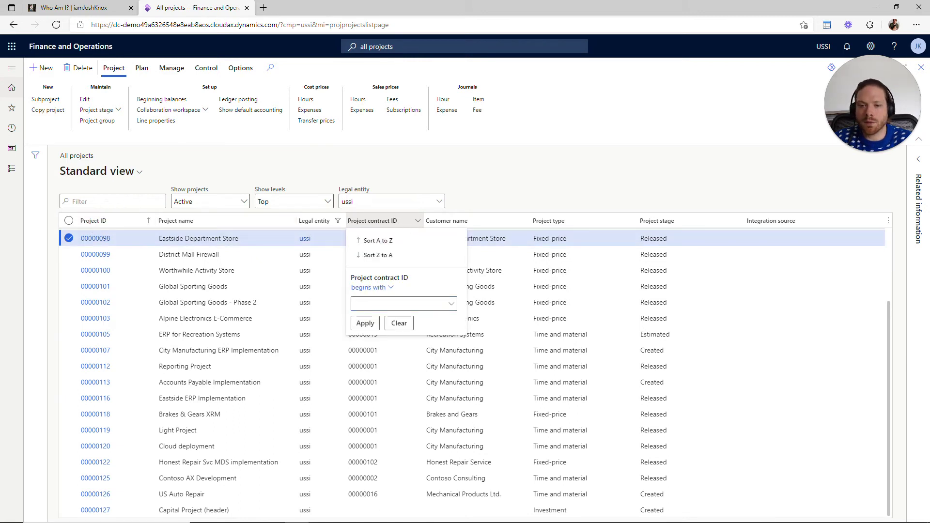
# Move Project contract ID to the first column and group the All projects list by it.
pyautogui.moveTo(401, 221); pyautogui.dragTo(80, 221)
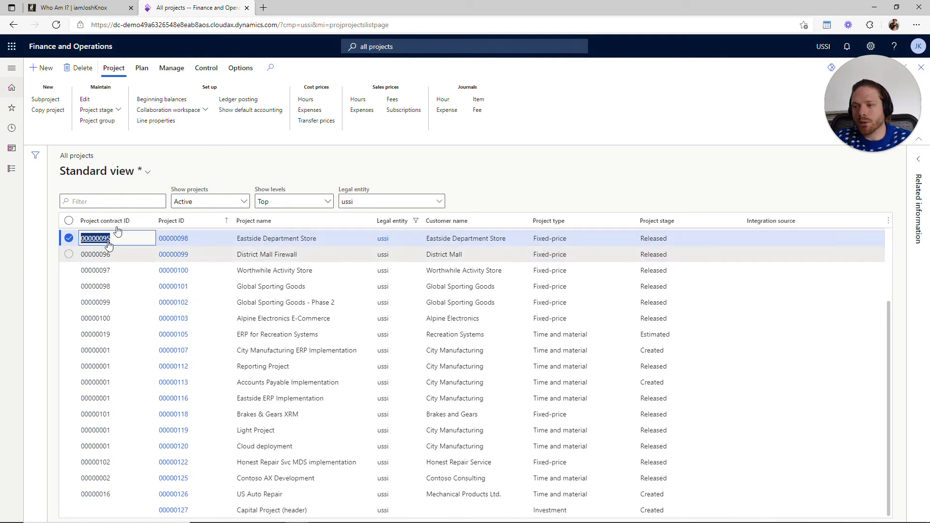
pyautogui.rightClick(123, 225)
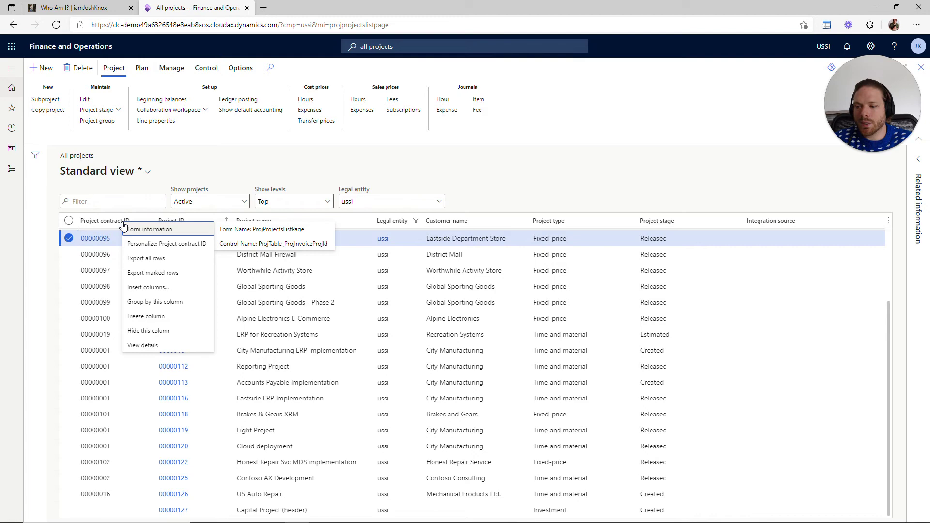
pyautogui.click(150, 303)
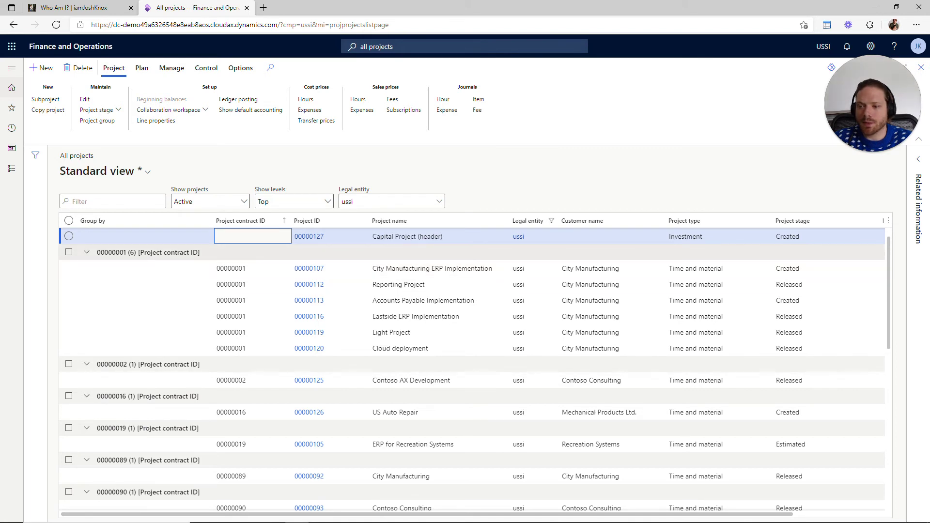
pyautogui.moveTo(97, 252); pyautogui.dragTo(137, 252)
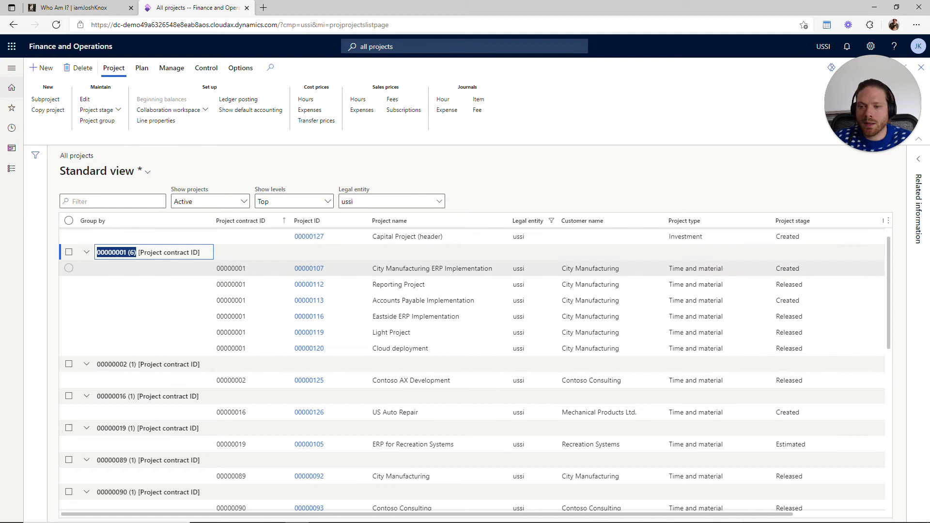
pyautogui.moveTo(216, 269)
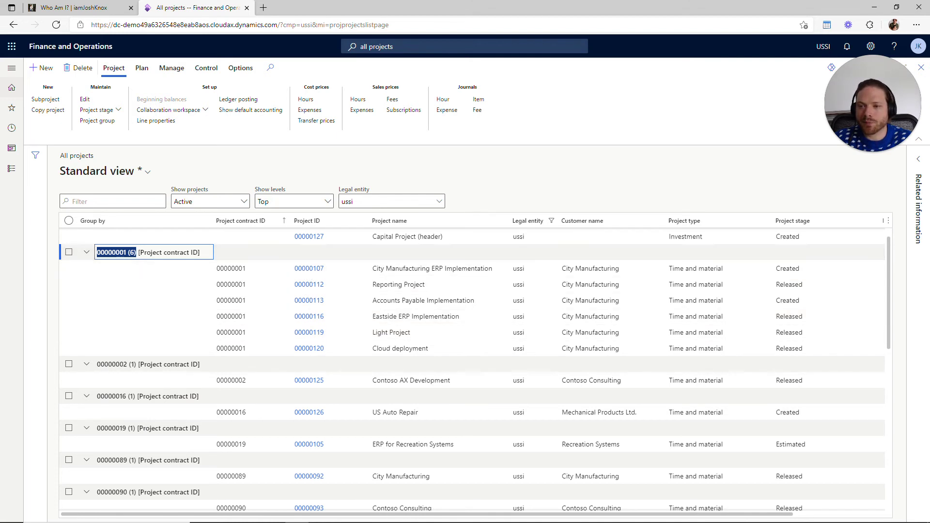
# Set Show levels to All and regroup the list by Project contract ID.
pyautogui.click(327, 202)
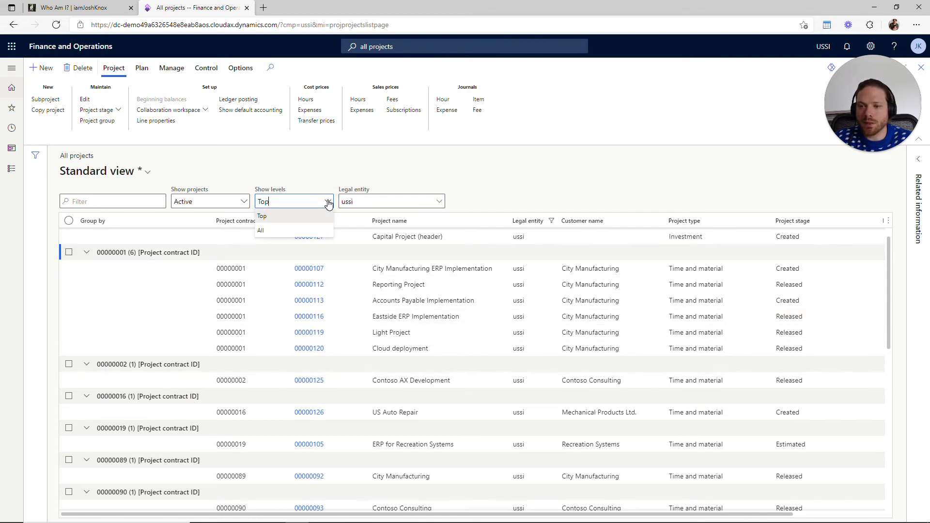
pyautogui.click(313, 231)
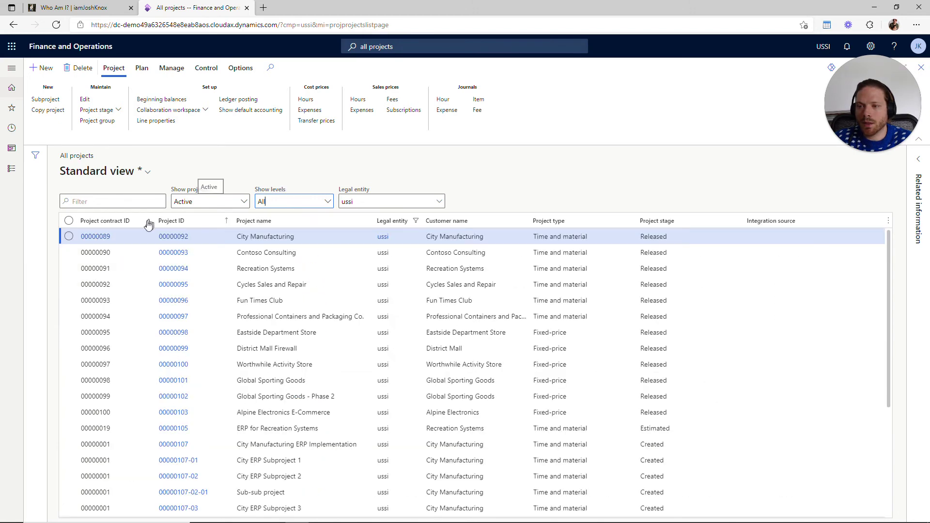
pyautogui.rightClick(127, 224)
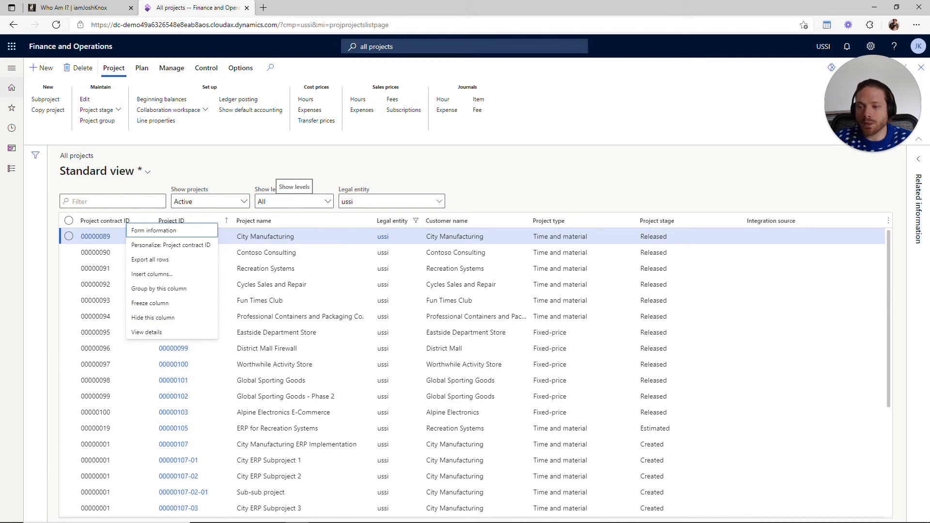
pyautogui.click(179, 289)
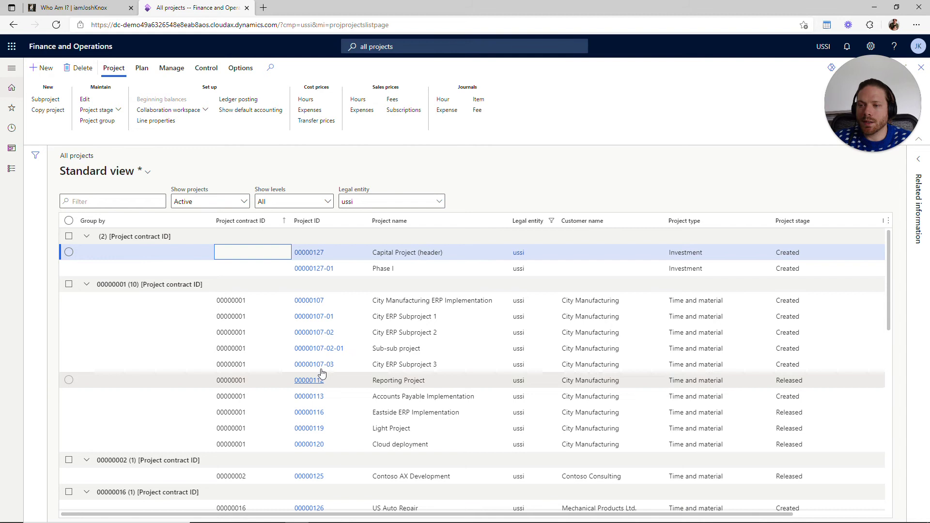
# Save the grouped all-levels list as a new view named 'Project Contract Group View'.
pyautogui.click(144, 172)
pyautogui.click(114, 268)
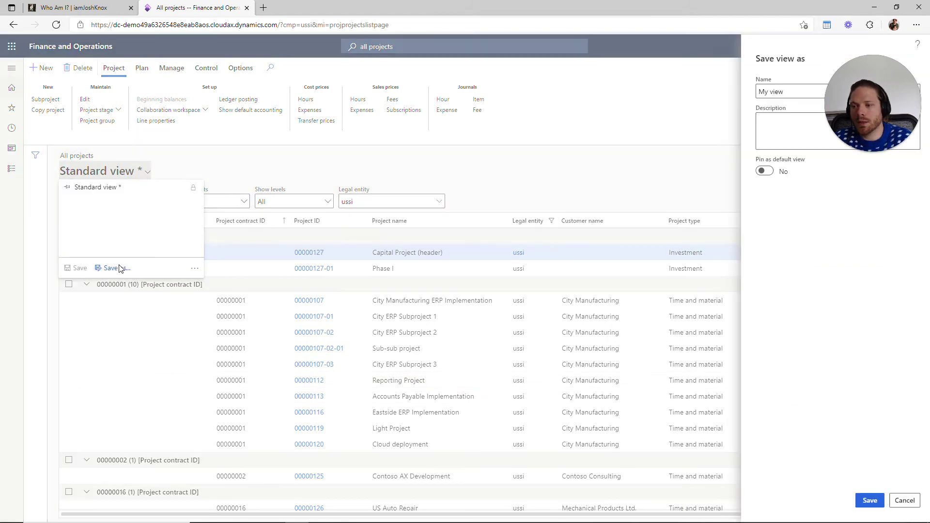
pyautogui.press('BackSpace')
pyautogui.press('BackSpace')
pyautogui.press('BackSpace')
pyautogui.press('BackSpace')
pyautogui.press('BackSpace')
pyautogui.press('BackSpace')
pyautogui.press('BackSpace')
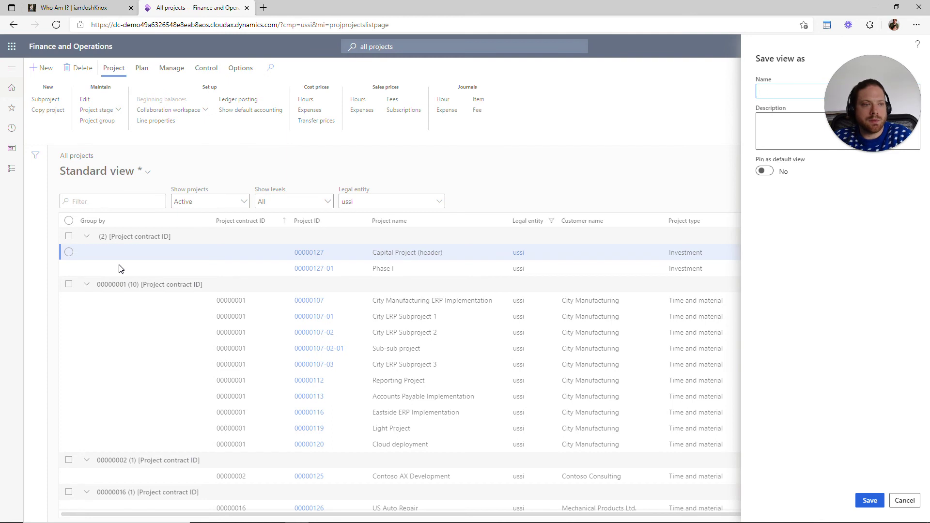
pyautogui.click(857, 128)
pyautogui.moveTo(857, 128); pyautogui.dragTo(42, 466)
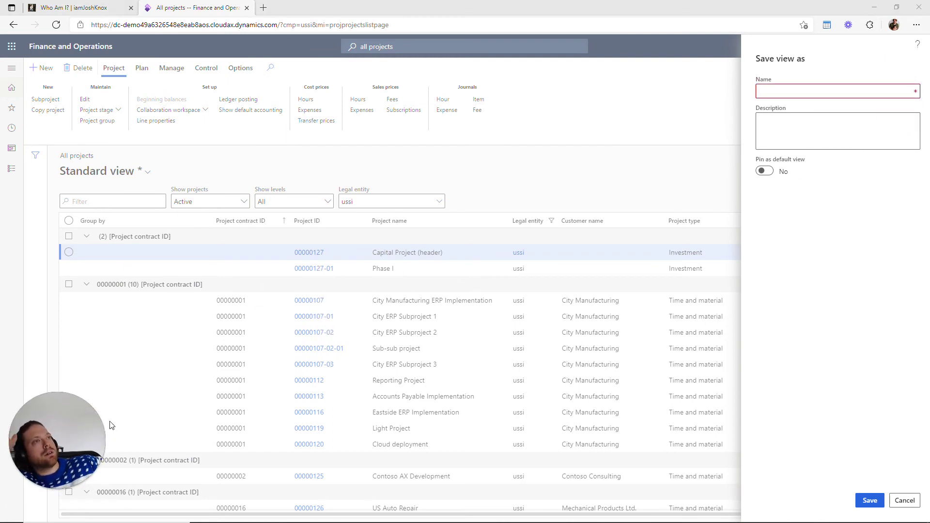
pyautogui.click(837, 91)
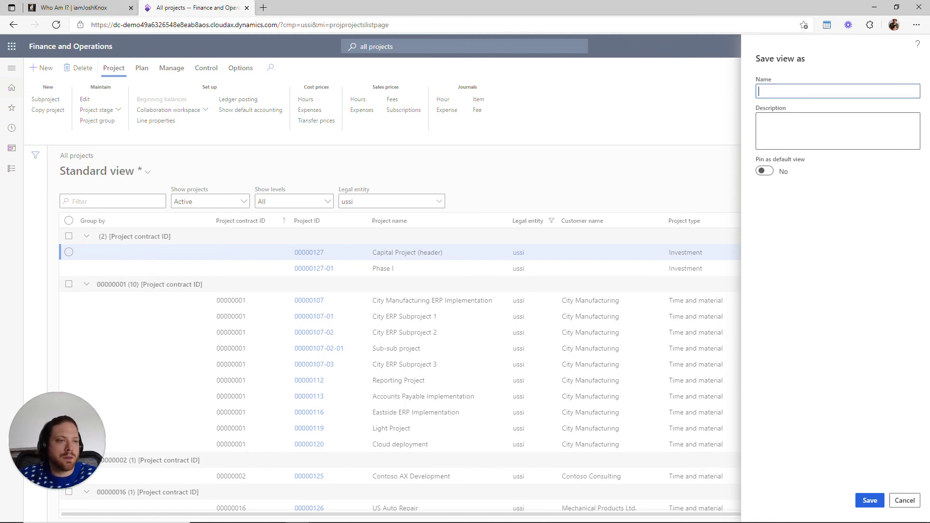
pyautogui.write('Project Contract')
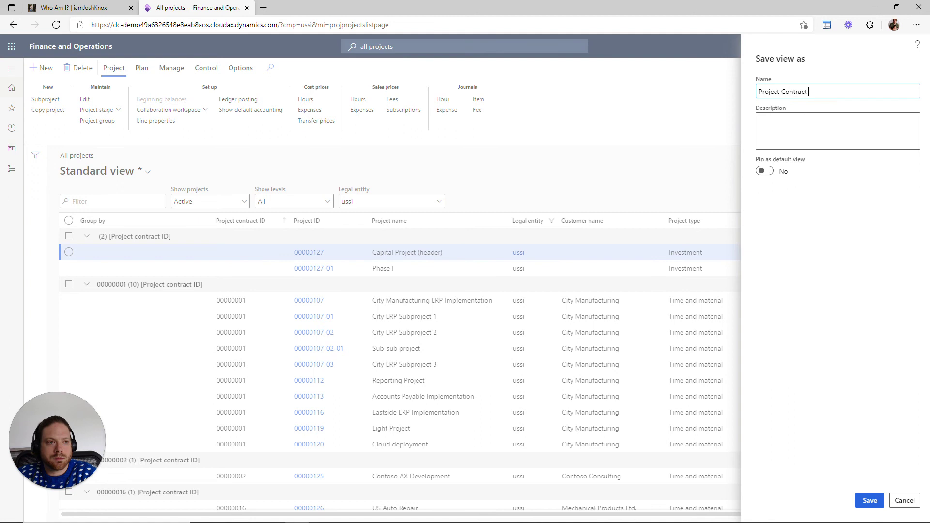
pyautogui.write('Group Vie')
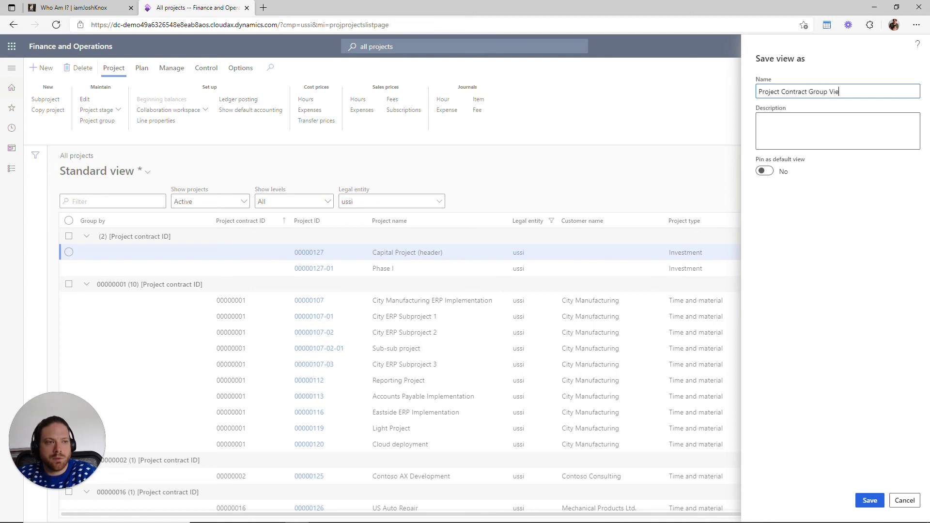
pyautogui.write('w')
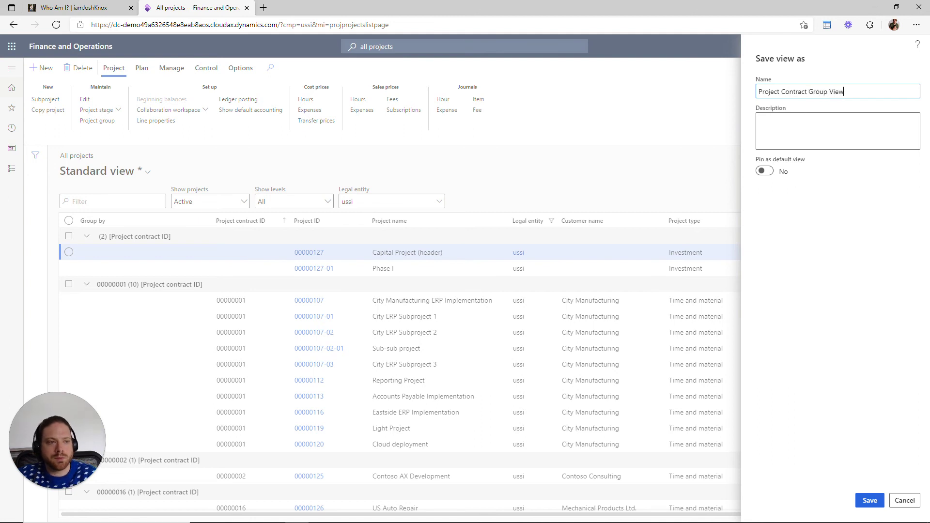
pyautogui.click(870, 501)
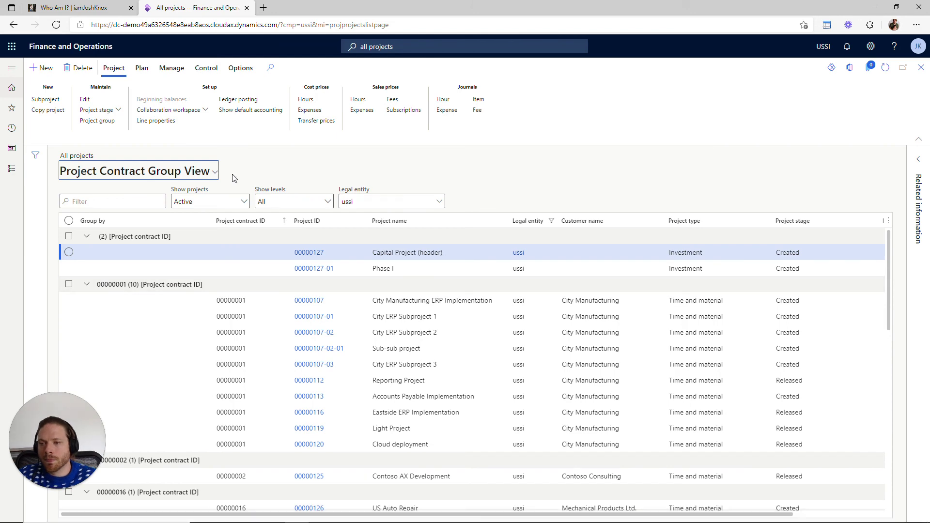
pyautogui.click(214, 172)
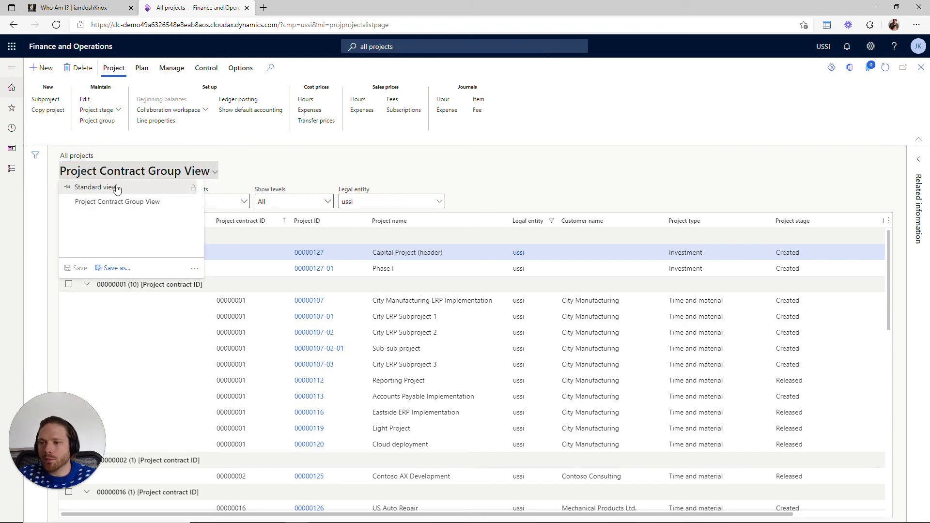
pyautogui.click(117, 188)
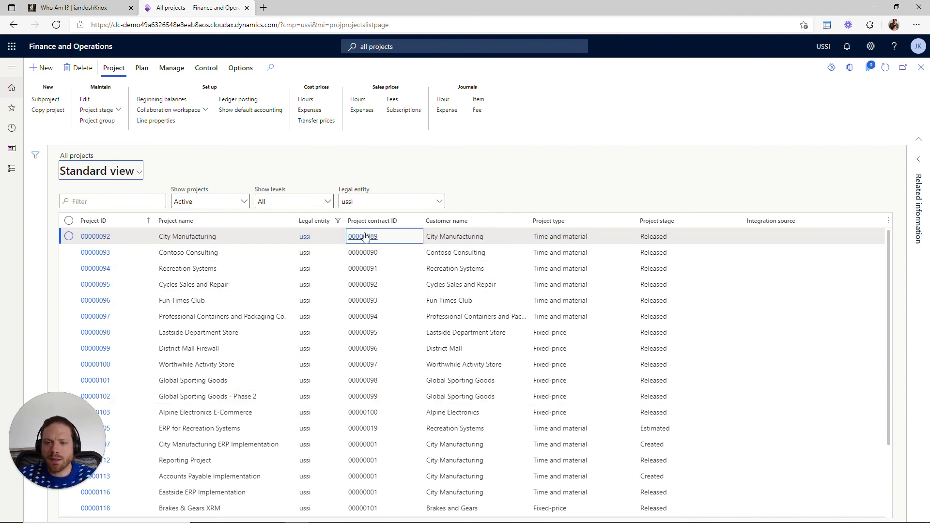
pyautogui.click(125, 172)
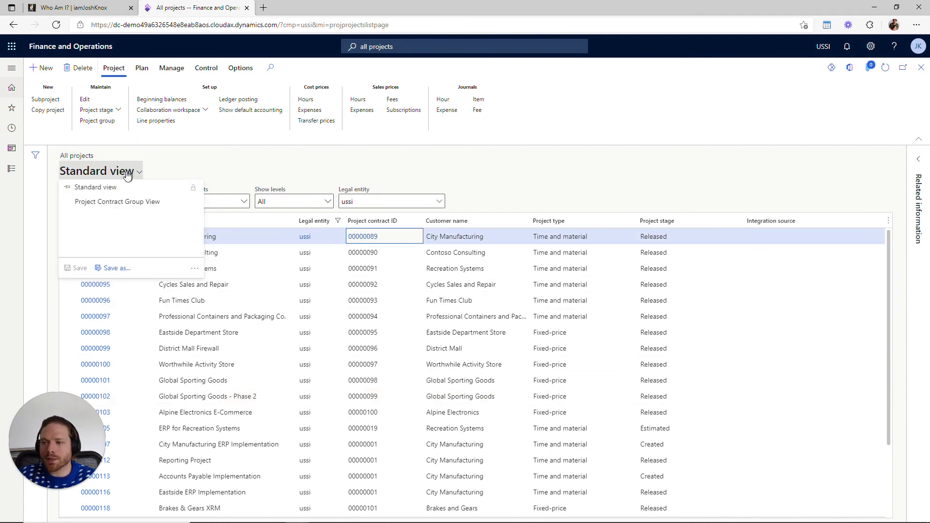
pyautogui.click(117, 204)
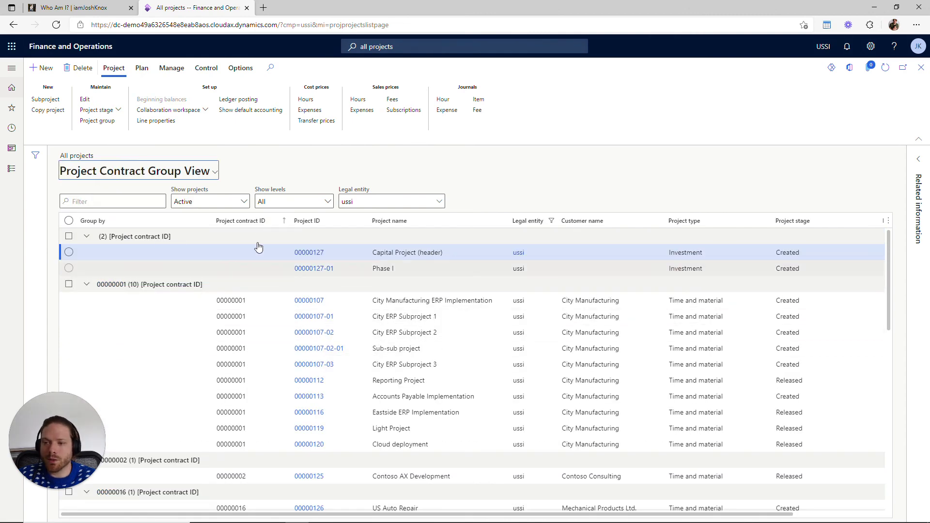
# Filter the Project contract ID column to IDs that contain 00001.
pyautogui.click(244, 222)
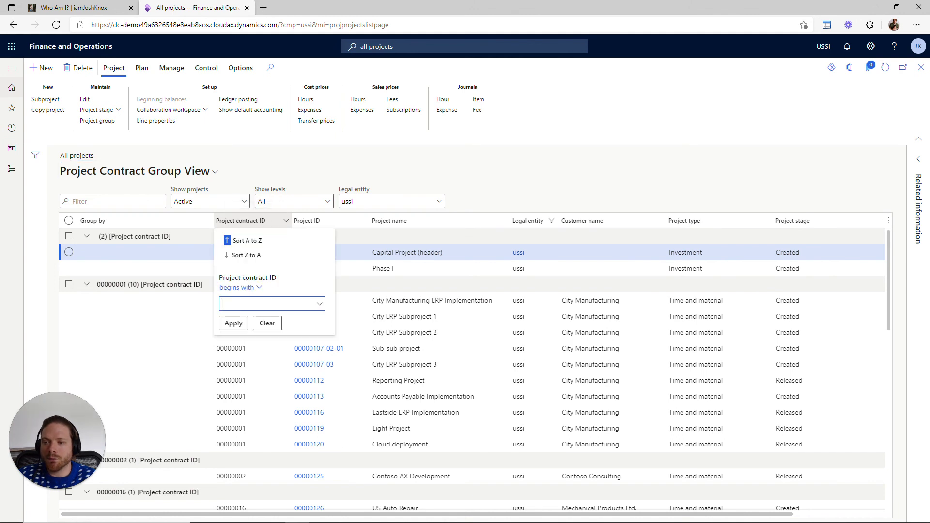
pyautogui.click(238, 288)
pyautogui.click(247, 328)
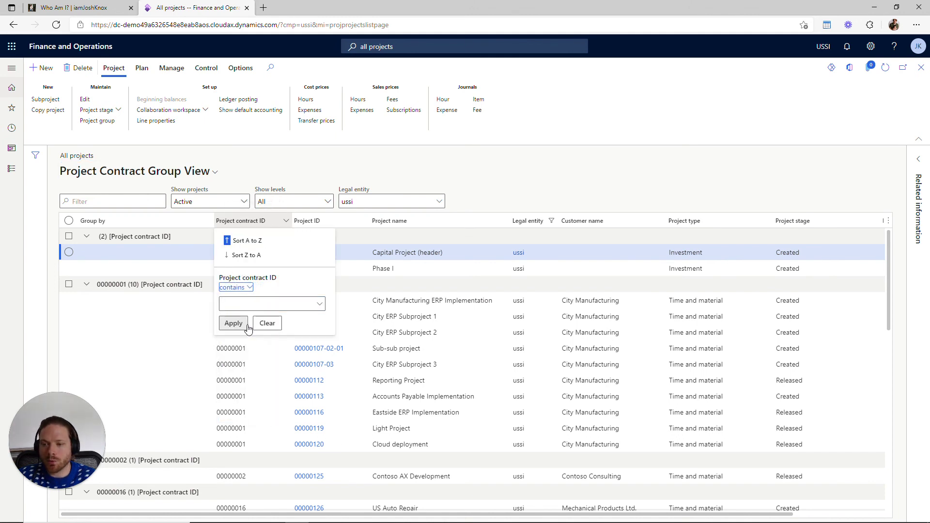
pyautogui.write('00001')
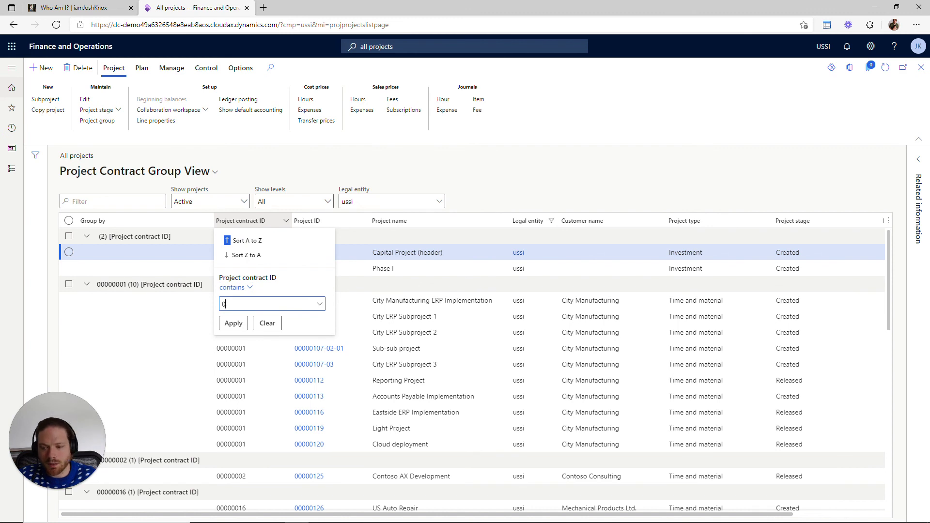
pyautogui.click(234, 323)
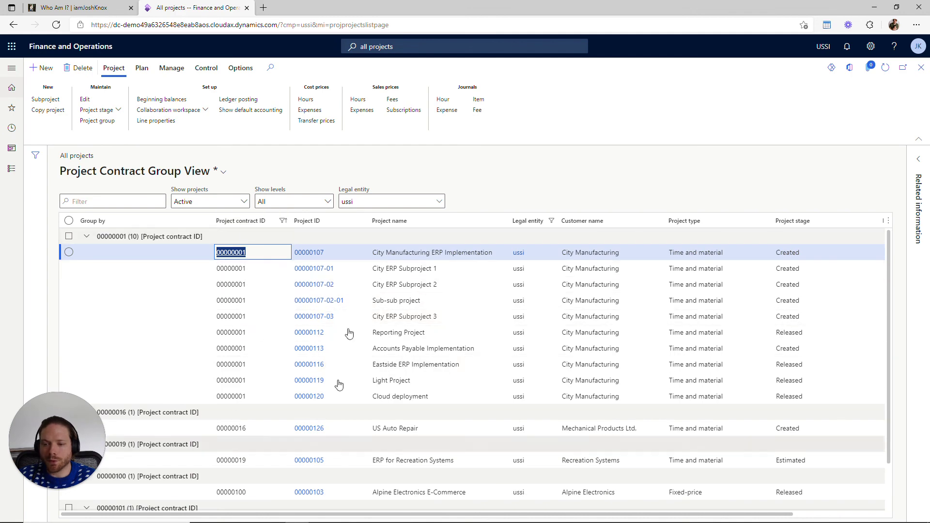
pyautogui.scroll(-2, 291, 388)
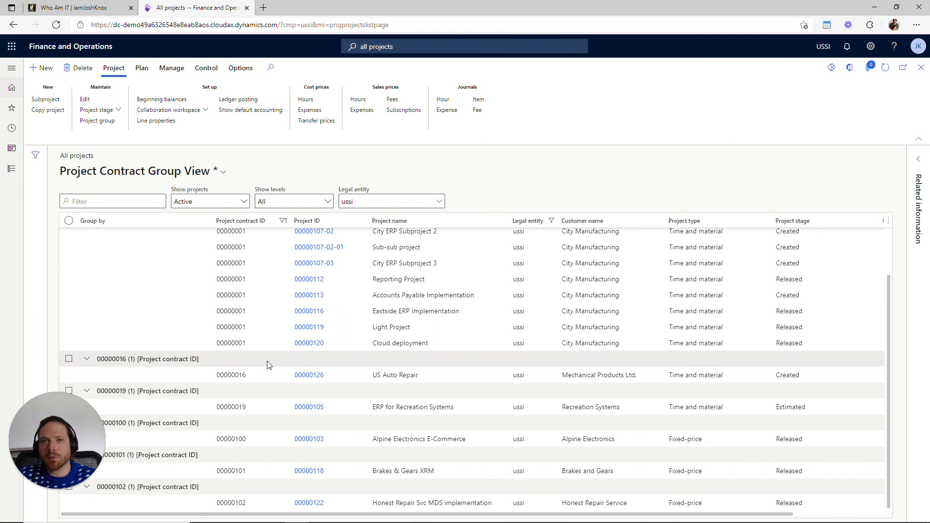
pyautogui.moveTo(242, 328)
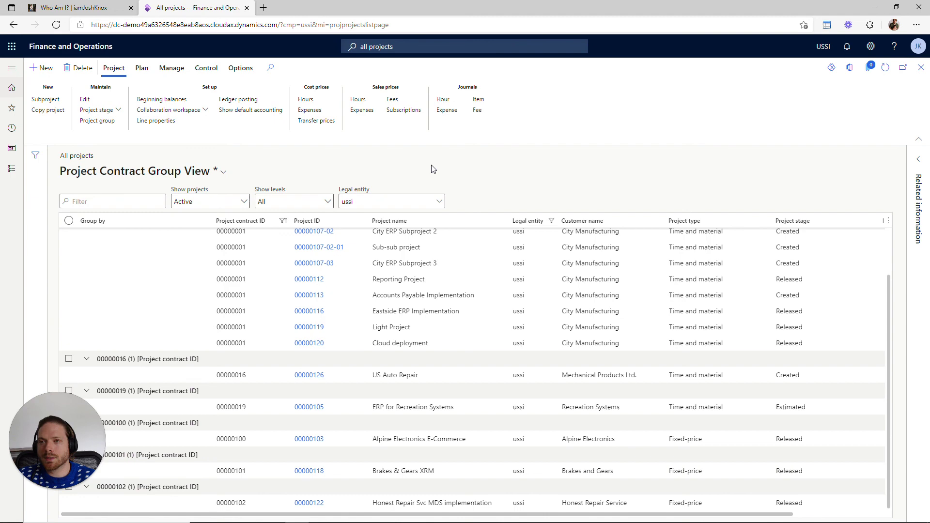
# Switch back to the blog's Who Am I? page tab.
pyautogui.click(88, 11)
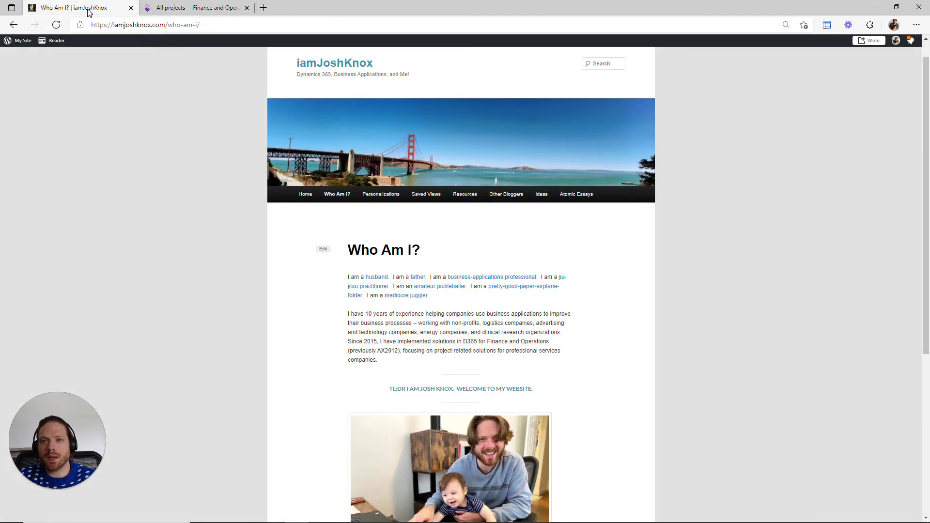